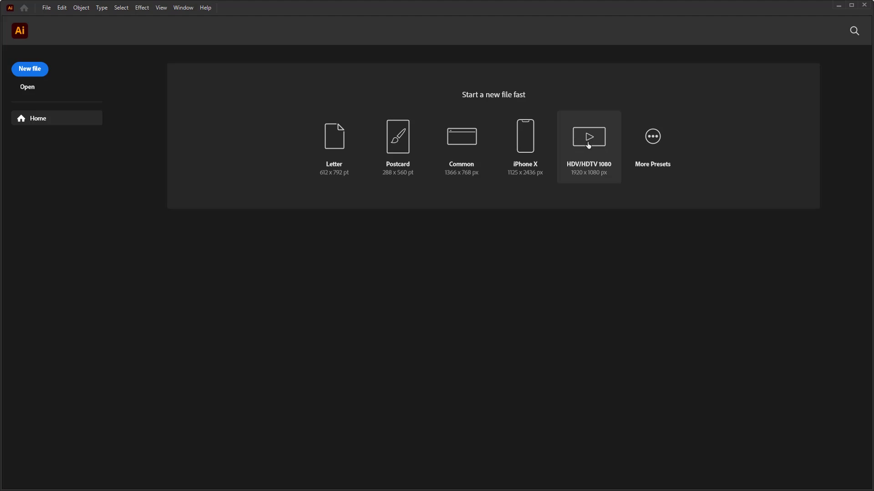
Expand the full new-document preset list and browse the Mobile presets
left_click(651, 144)
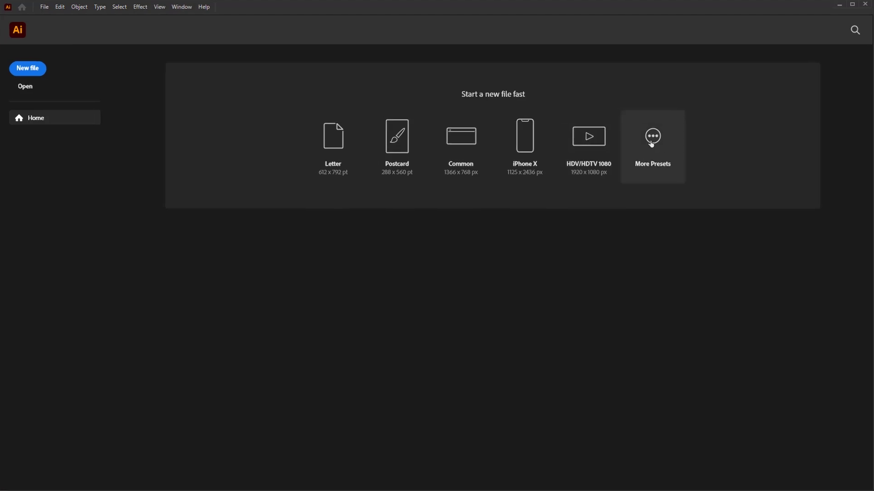
scroll(409, 199, "down", 3)
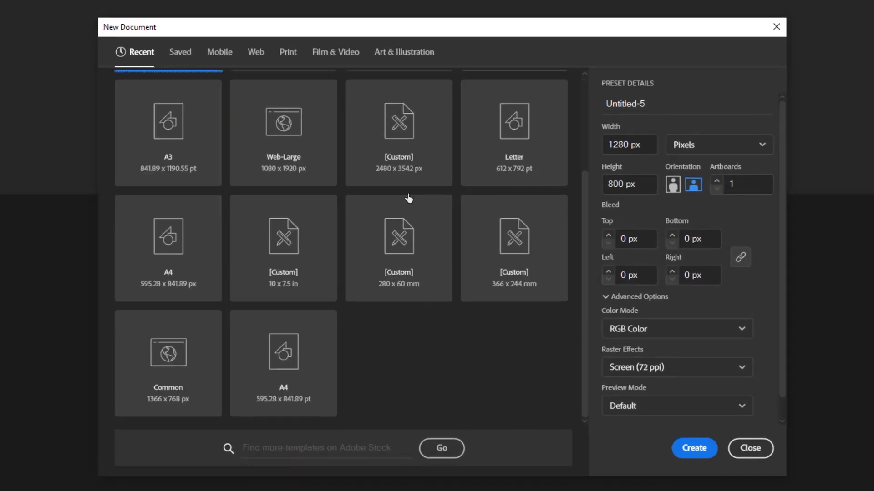
scroll(415, 325, "up", 3)
scroll(380, 199, "down", 3)
scroll(375, 209, "up", 3)
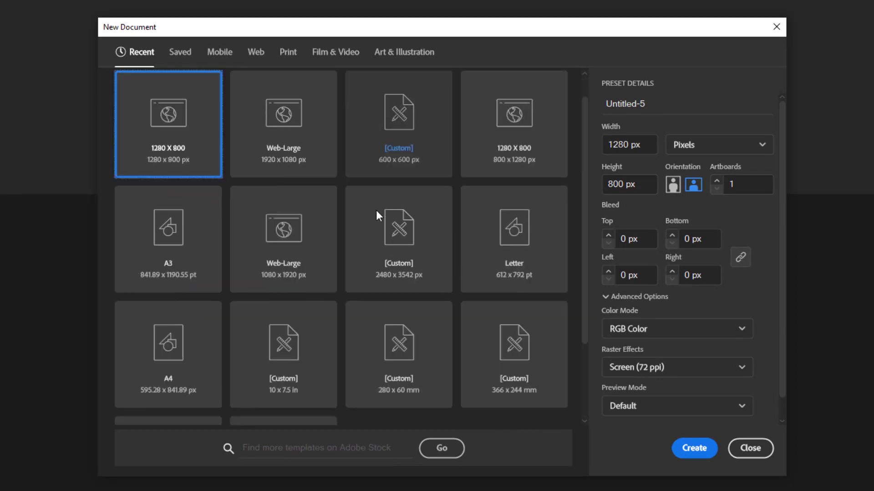
left_click(219, 54)
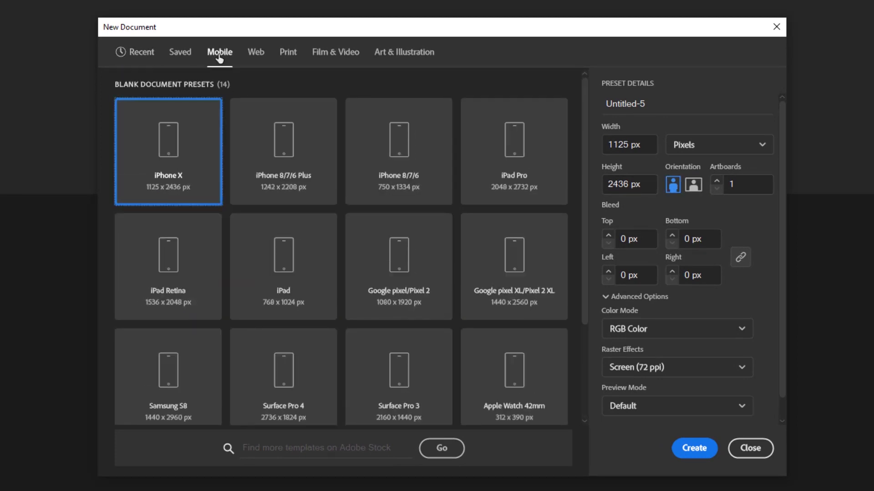
scroll(507, 218, "down", 3)
scroll(364, 360, "up", 3)
scroll(365, 230, "down", 3)
scroll(364, 230, "up", 3)
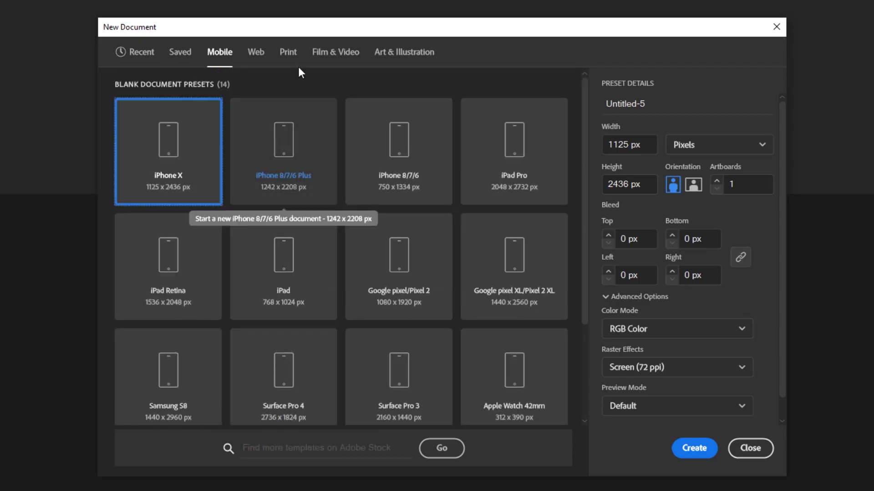
Switch to Print presets and pick A4, then settle on Tabloid (792 × 1224 pt)
left_click(287, 55)
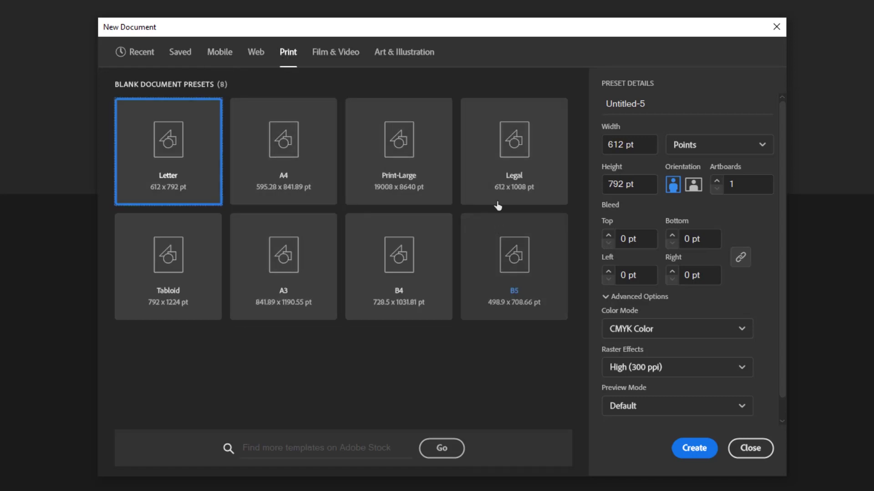
left_click(296, 169)
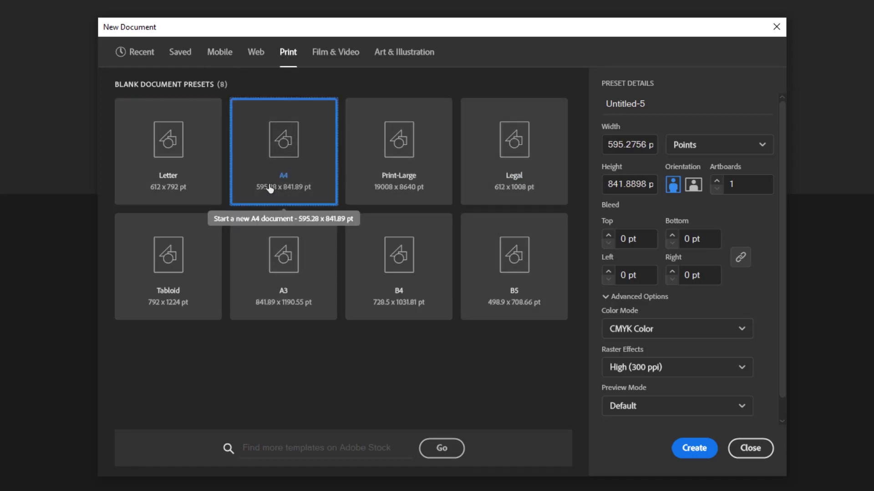
left_click(189, 262)
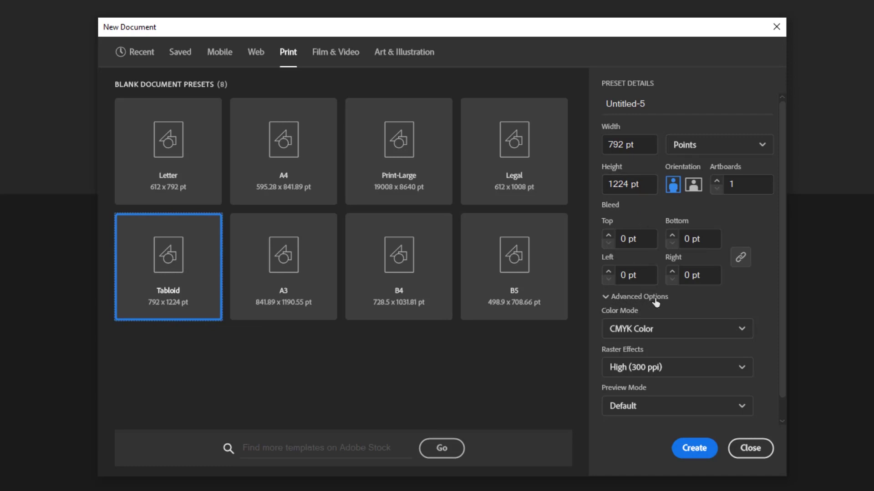
left_click(664, 328)
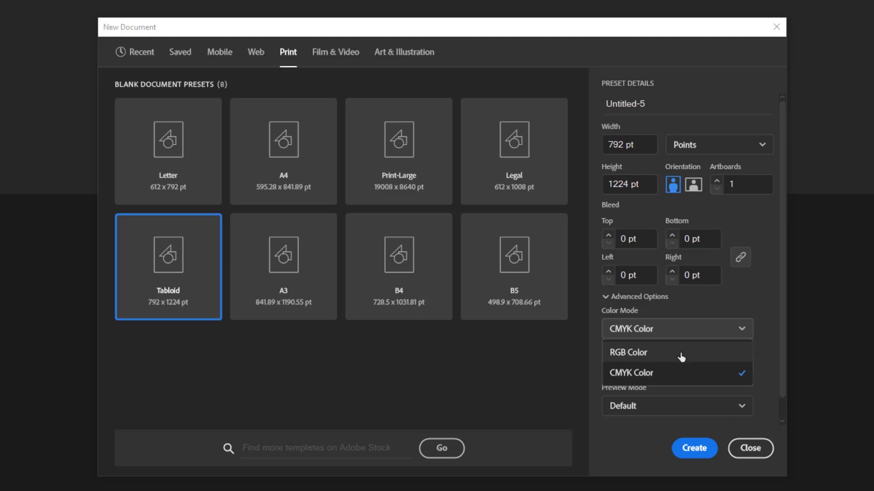
Keep CMYK colour mode and High (300 ppi) raster effects
left_click(662, 379)
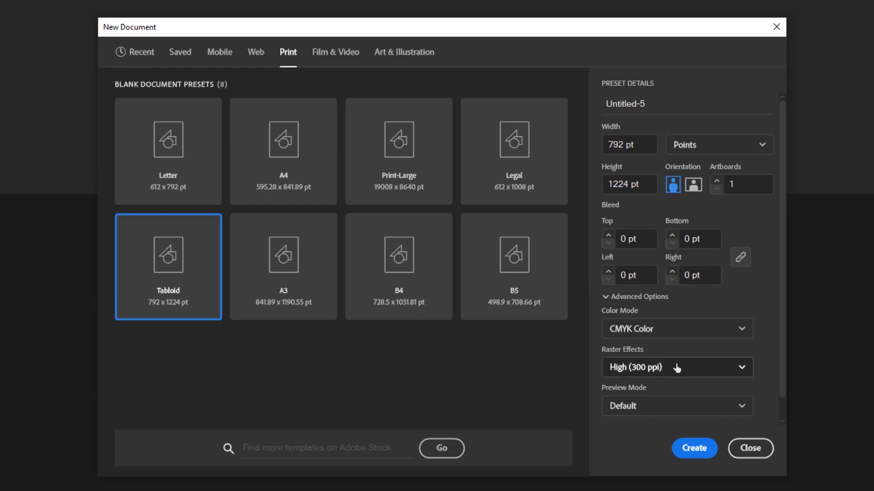
left_click(678, 373)
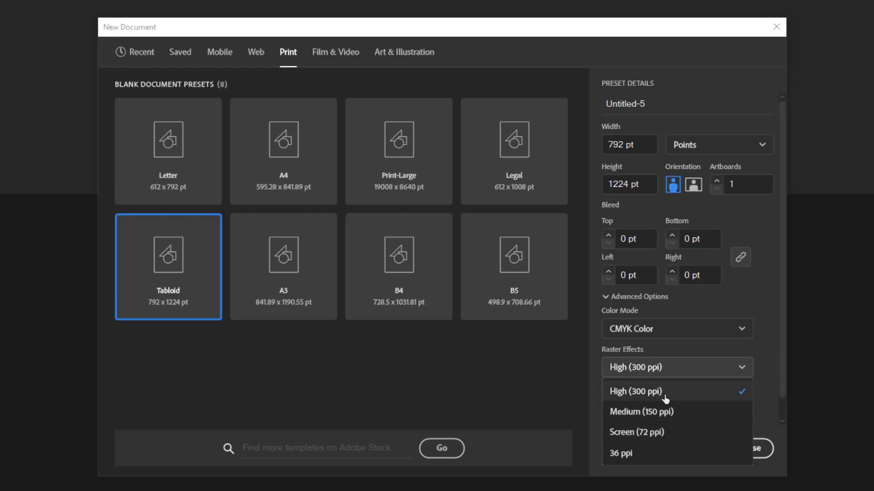
left_click(666, 399)
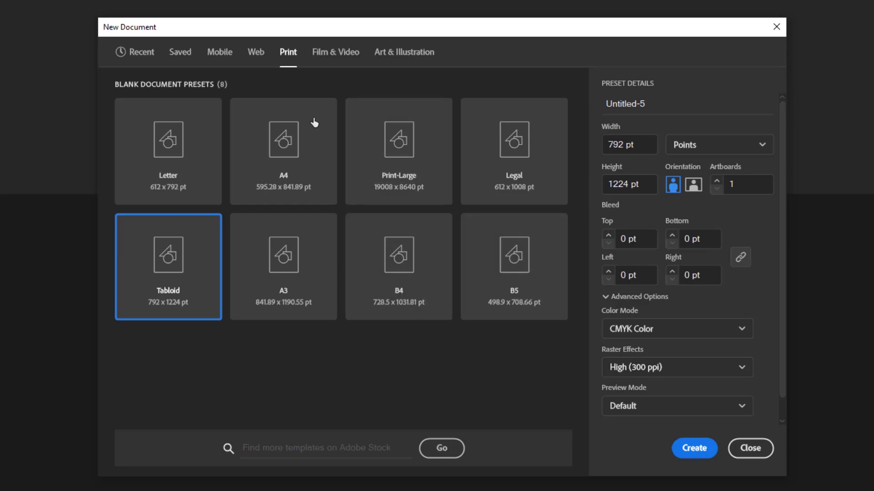
Choose the Web 1280 × 800 preset and create the document
left_click(256, 53)
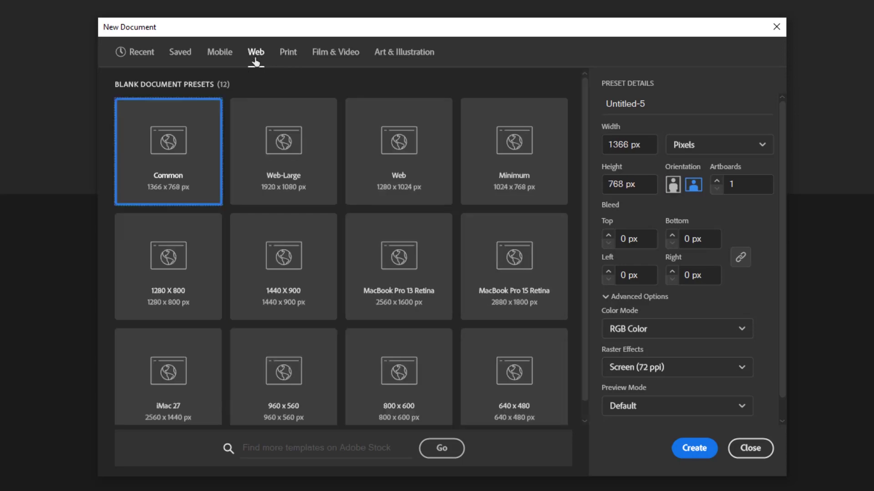
left_click(201, 289)
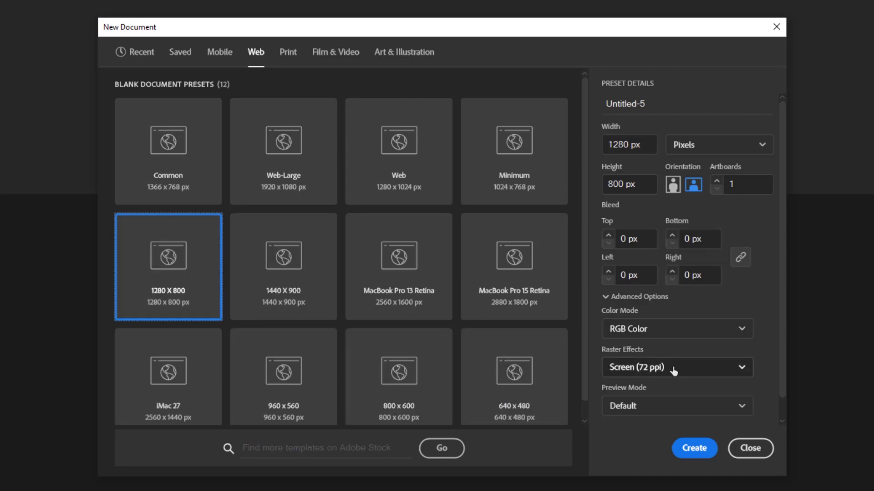
left_click(692, 448)
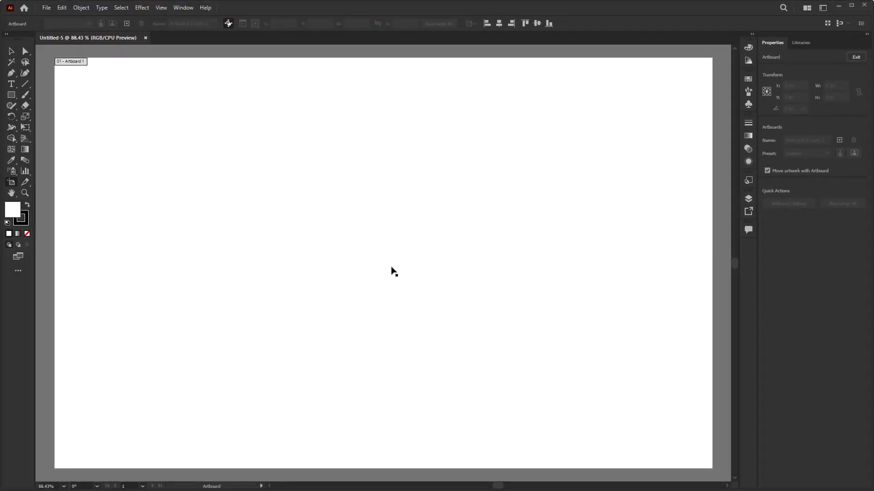
Zoom out, exit artboard mode, then re-enter it with the Artboard tool on the 1280 × 800 Artboard 1
scroll(390, 269, "down", 5, "alt")
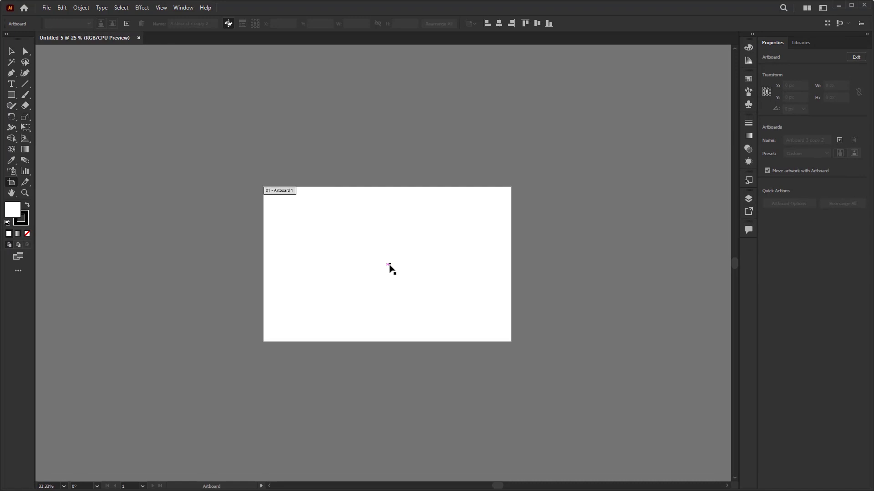
left_click_drag(390, 268, 401, 256)
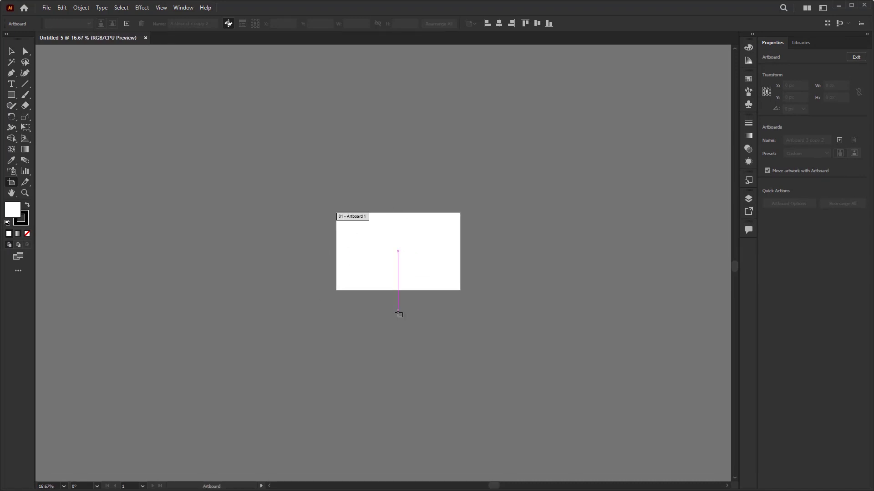
key("Escape")
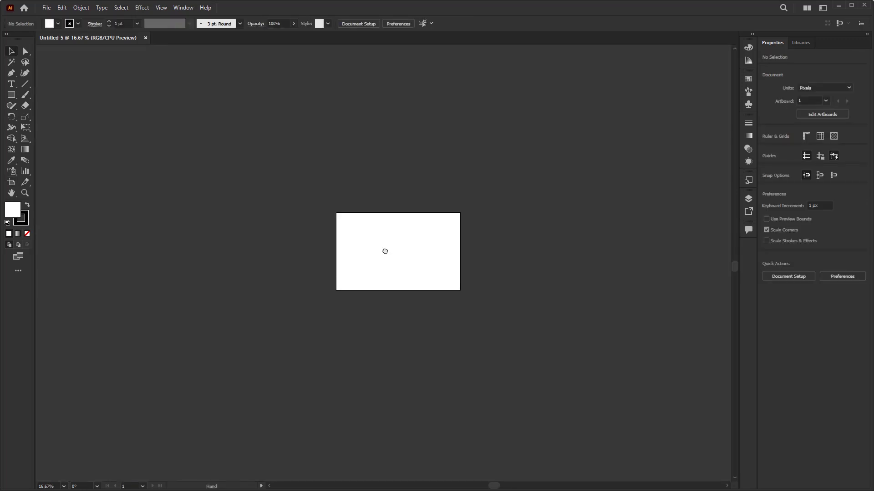
scroll(385, 252, "right", 1)
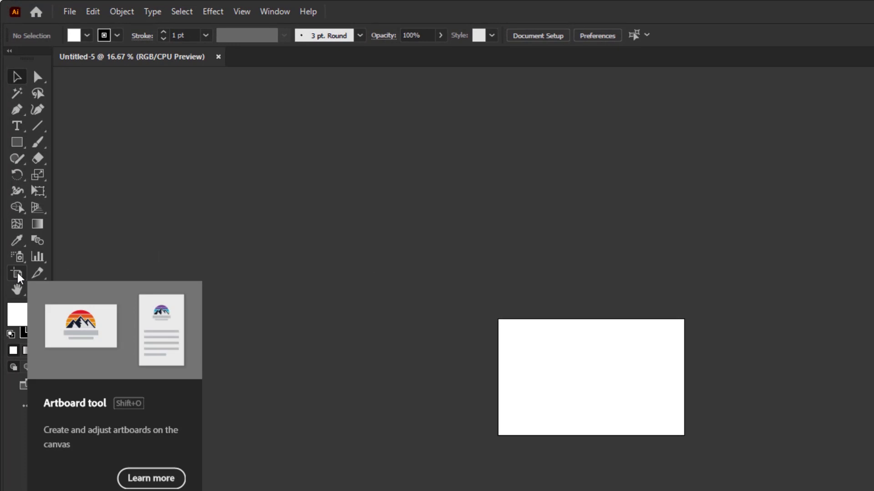
left_click(17, 275)
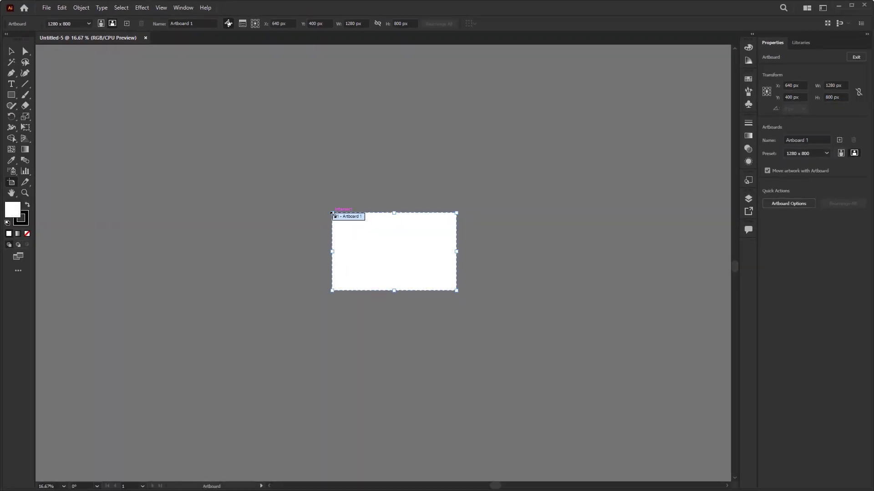
Resize Artboard 1 from its corners, then narrow it to about 1756 × 1099 px
left_click_drag(331, 212, 310, 193)
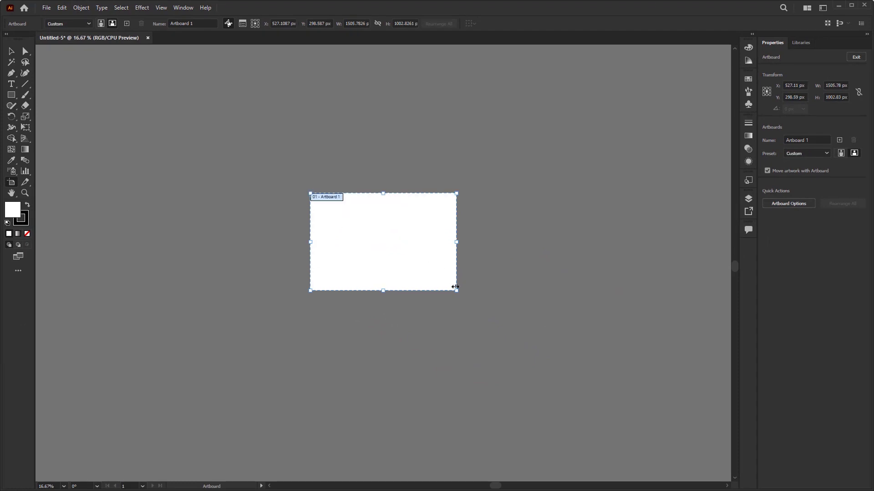
left_click_drag(457, 291, 498, 300)
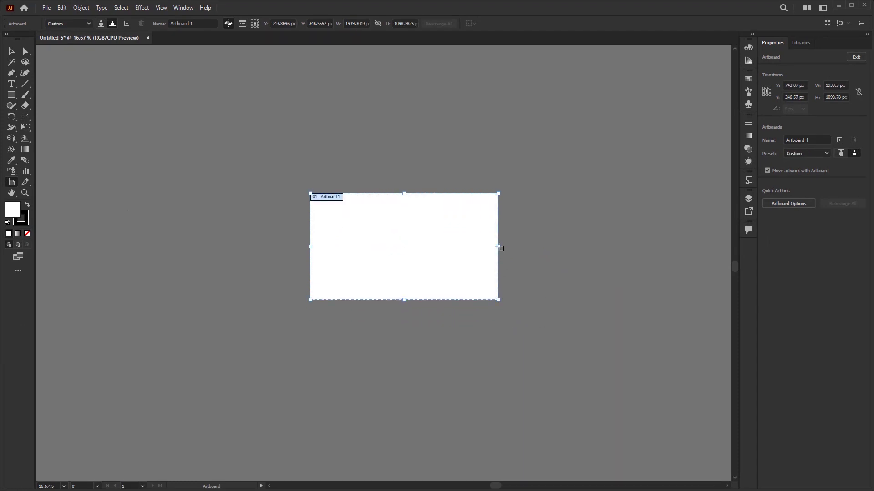
left_click_drag(482, 247, 480, 246)
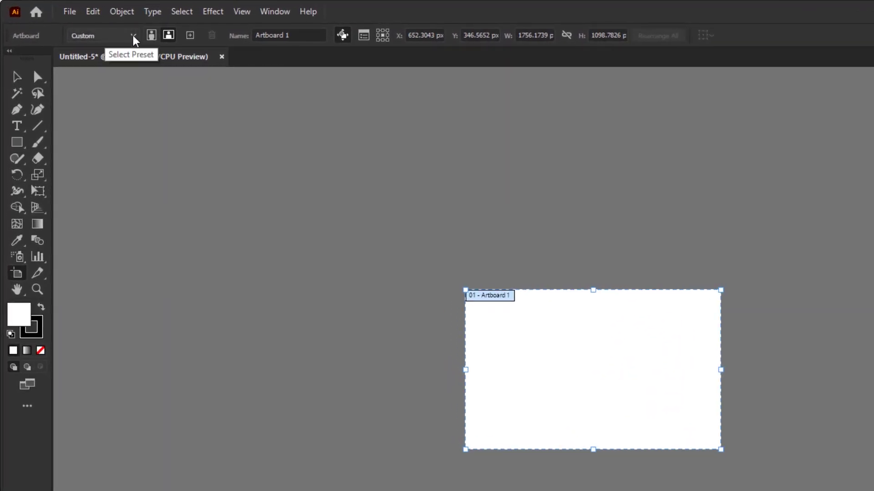
left_click(134, 36)
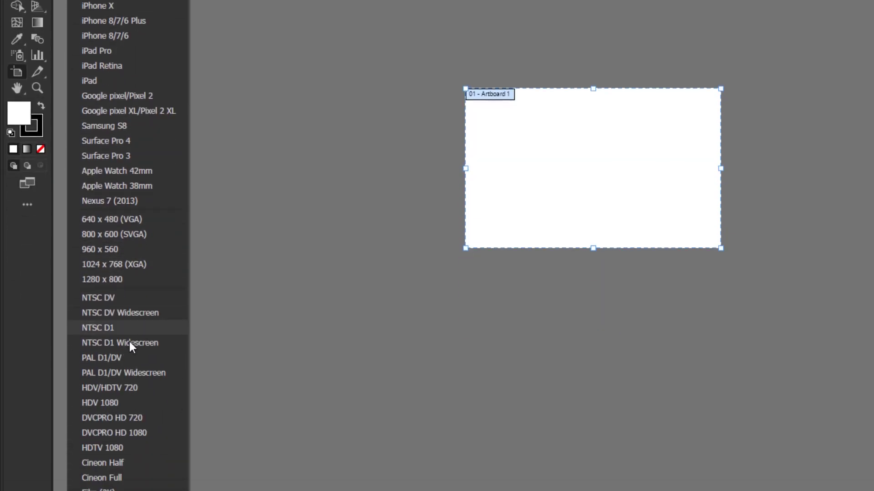
left_click(126, 4)
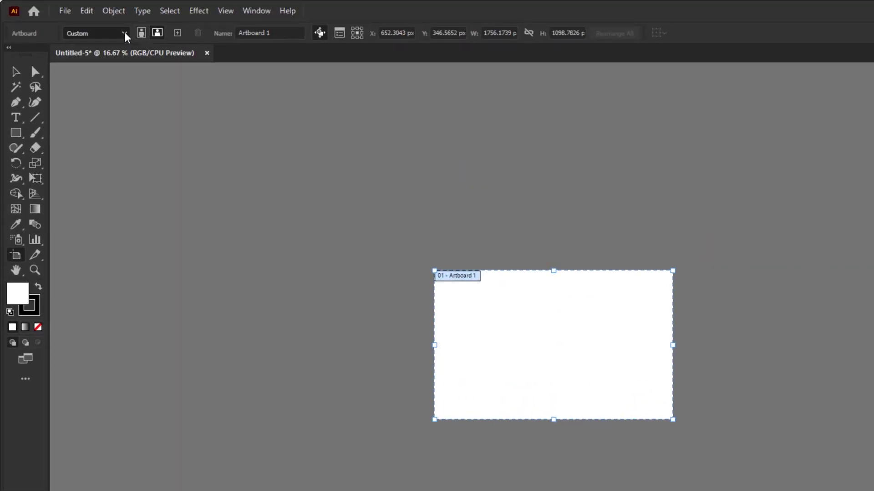
left_click(142, 33)
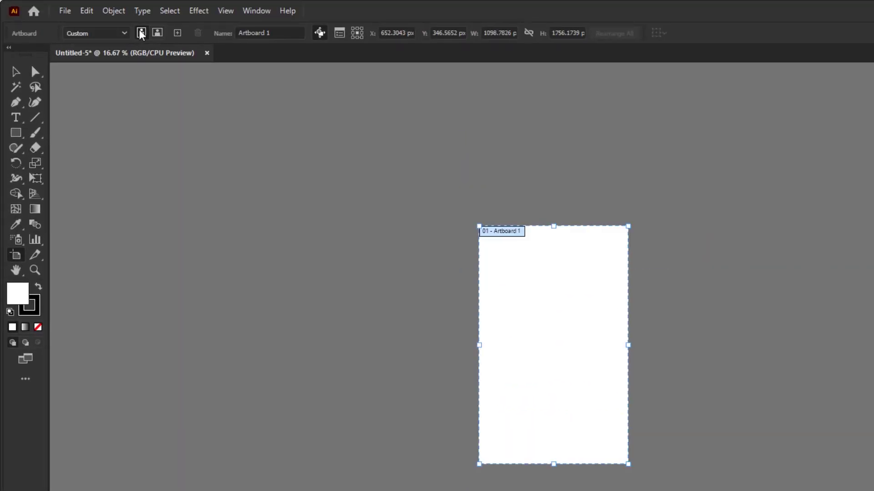
left_click(159, 34)
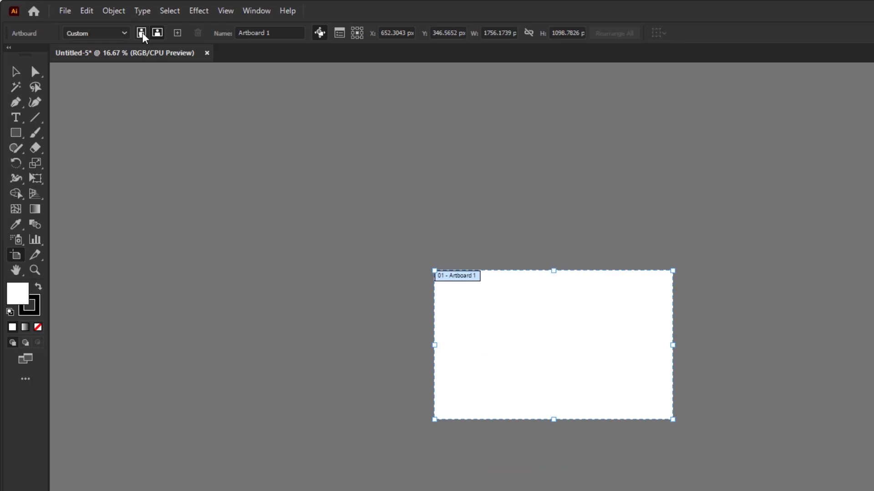
key("ctrl+z")
left_click(155, 36)
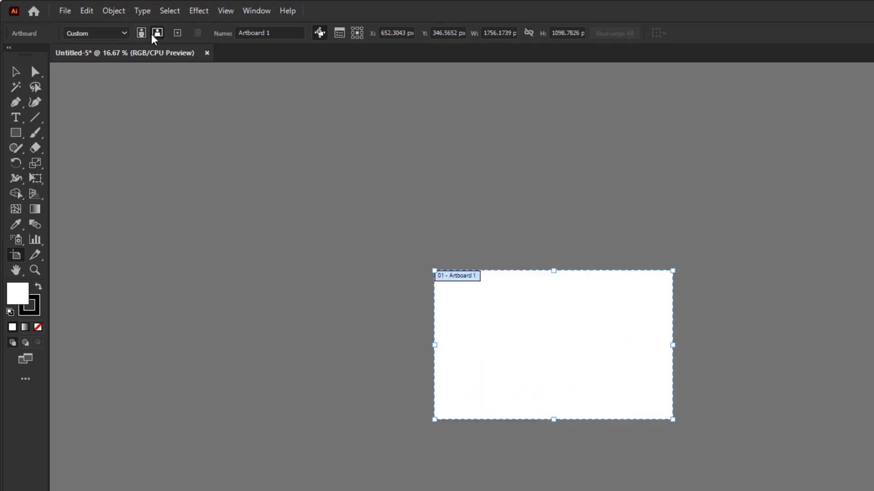
left_click(178, 34)
left_click(178, 34)
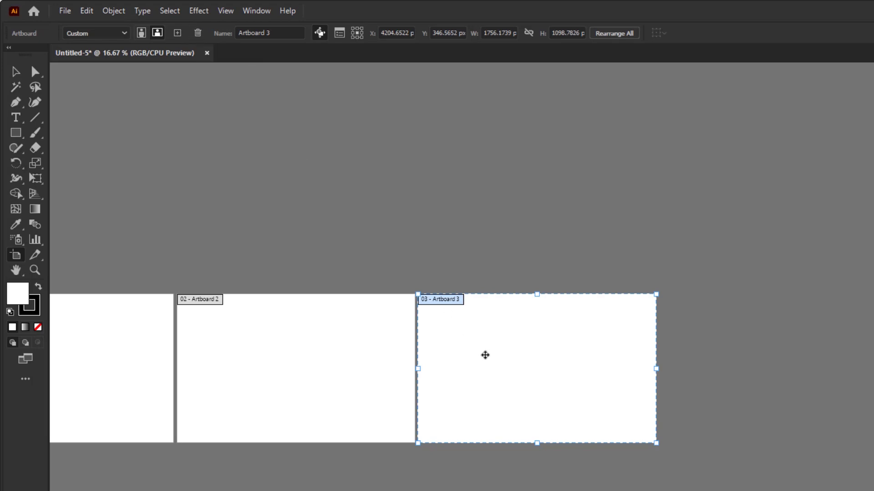
left_click(197, 33)
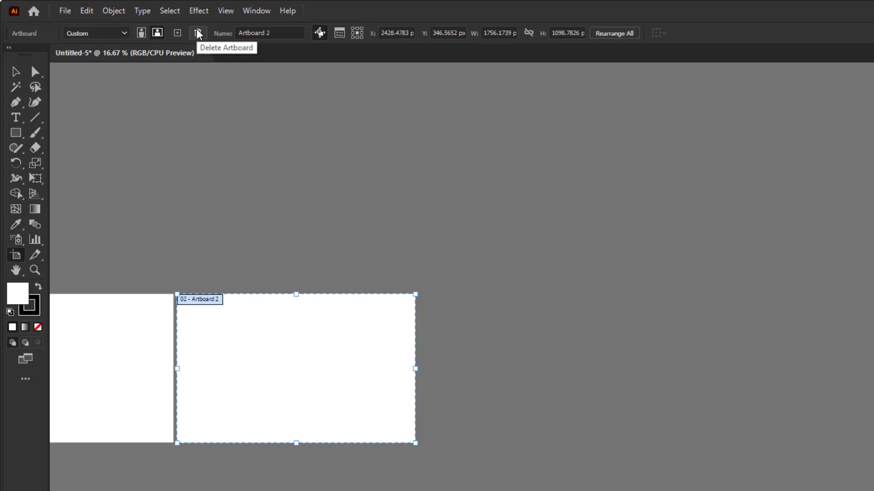
left_click(198, 35)
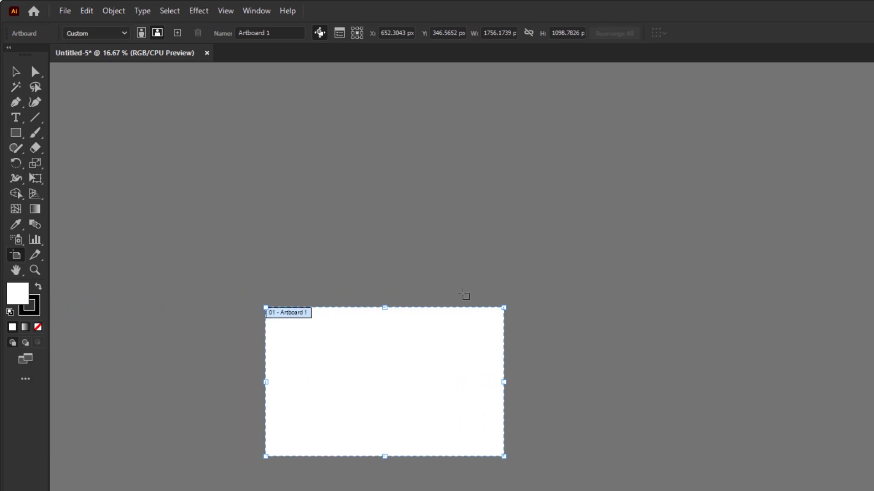
left_click(492, 33)
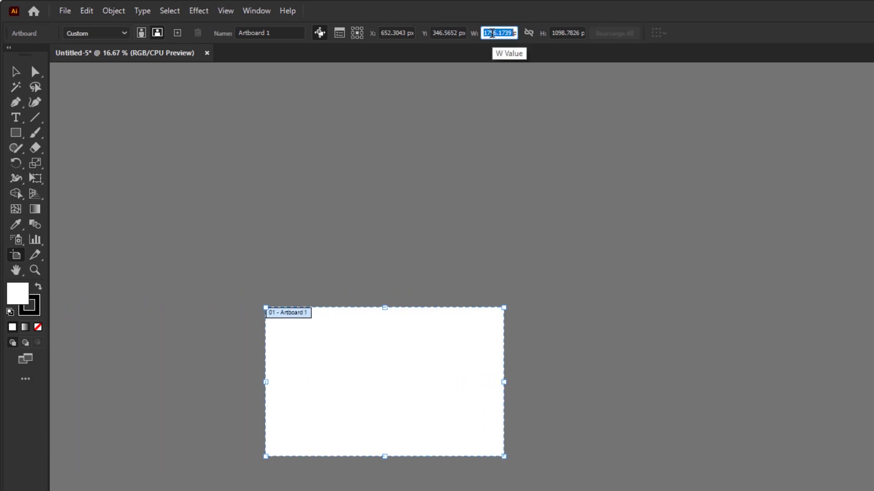
Set Artboard 1 to 1000 × 1000 px and move it further left on the canvas
type("1000")
left_click(557, 32)
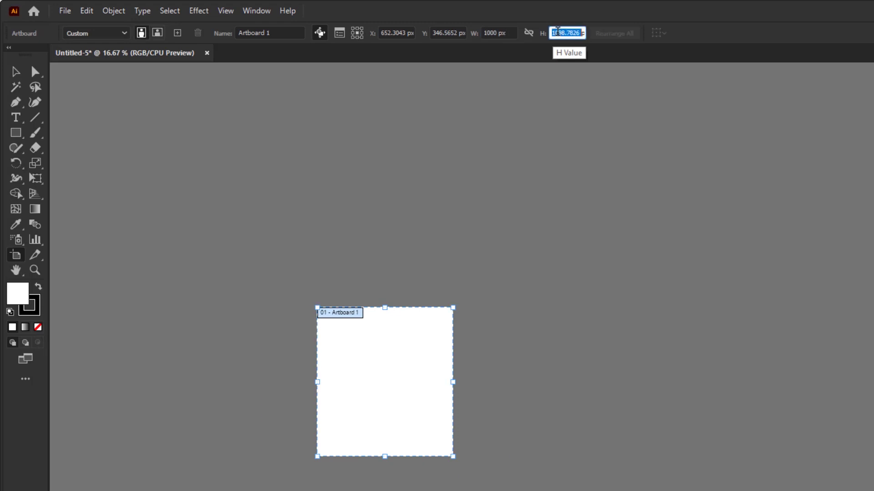
type("1000")
key("Return")
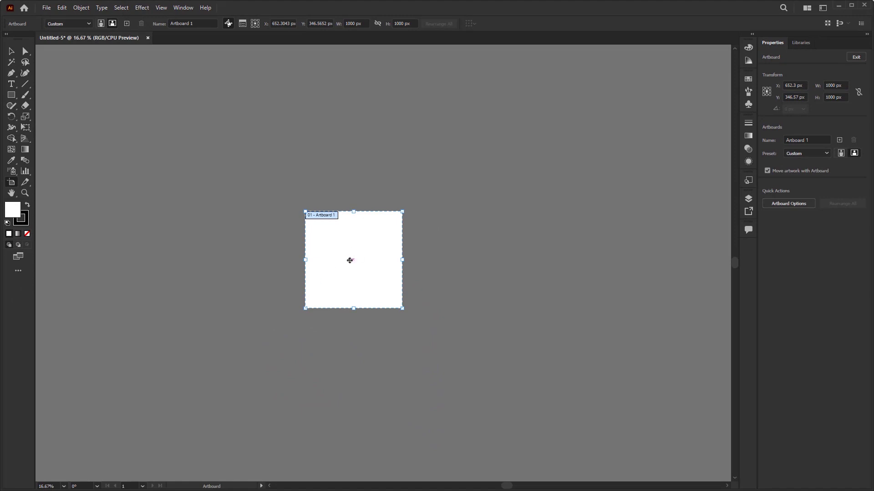
left_click_drag(351, 260, 329, 271)
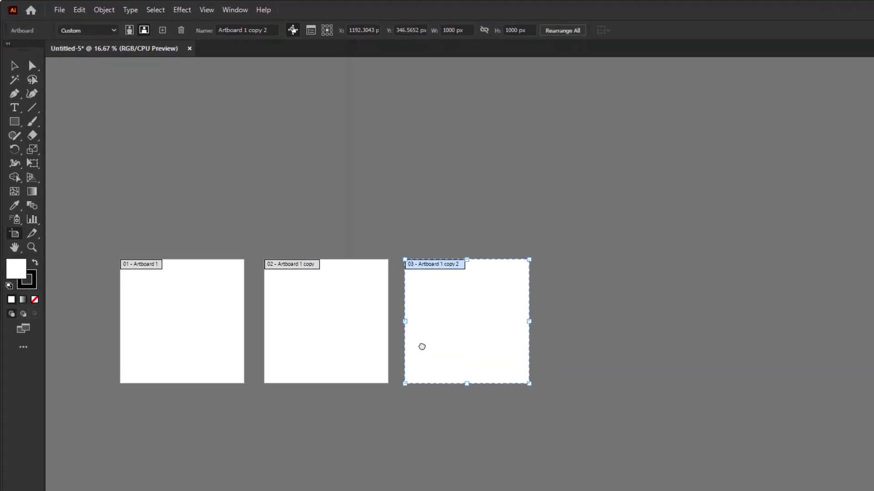
Show the Artboards panel and add three new square artboards
left_click(178, 8)
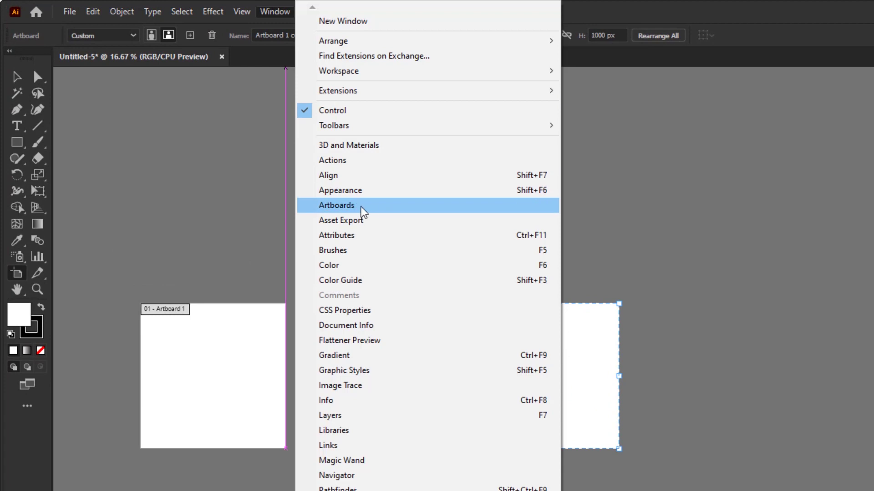
left_click(382, 207)
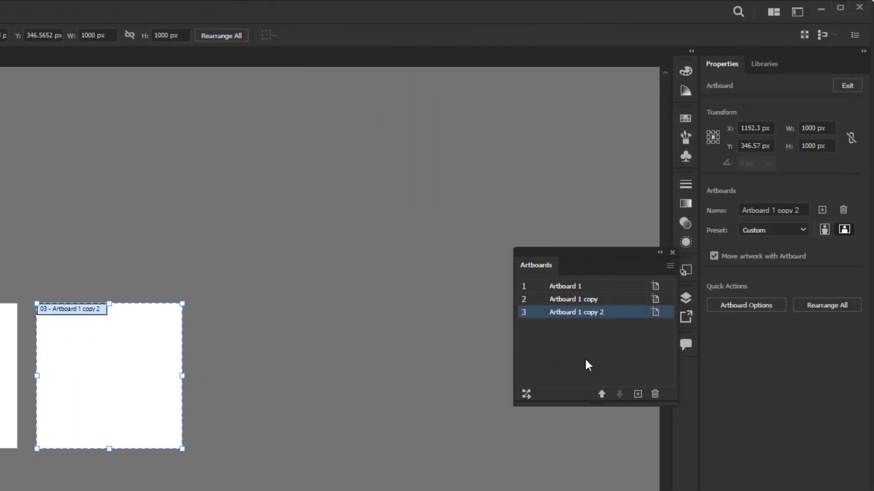
left_click(638, 393)
left_click(638, 394)
left_click(638, 394)
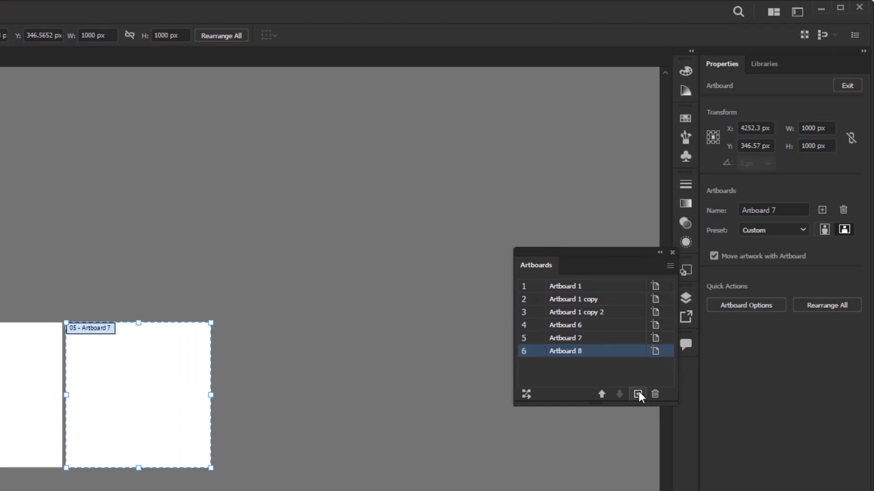
Rearrange all six artboards into 3 columns with 20 px spacing, then exit artboard editing
left_click(525, 394)
left_click(176, 440)
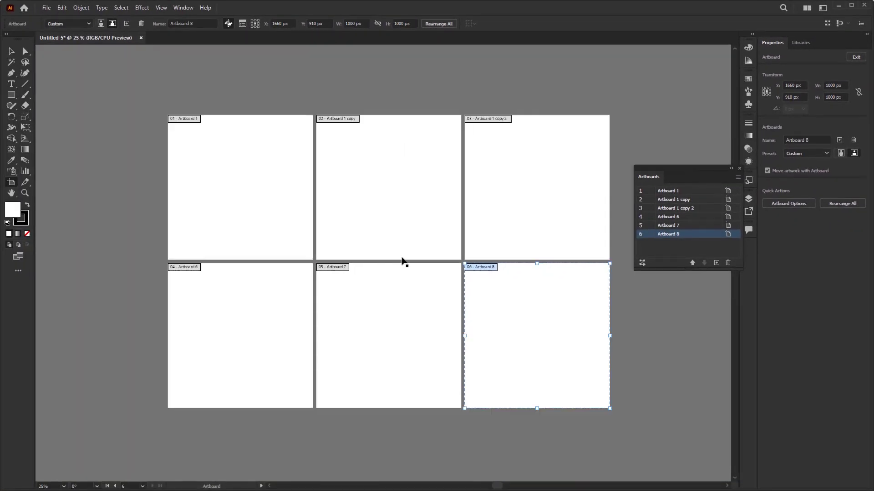
scroll(402, 261, "down", 2)
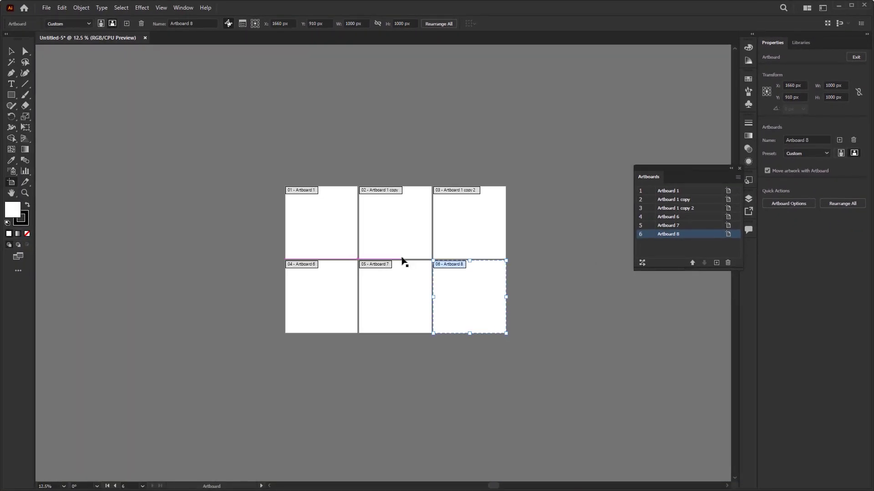
left_click(739, 168)
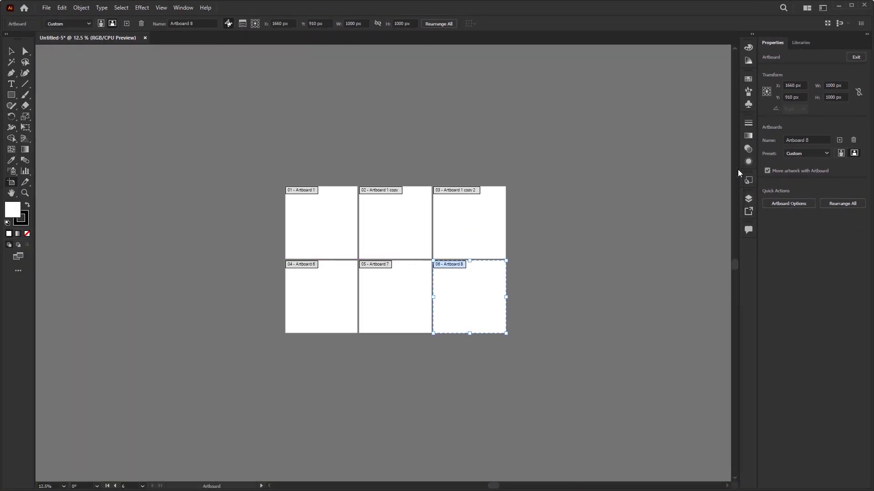
left_click_drag(419, 248, 396, 255)
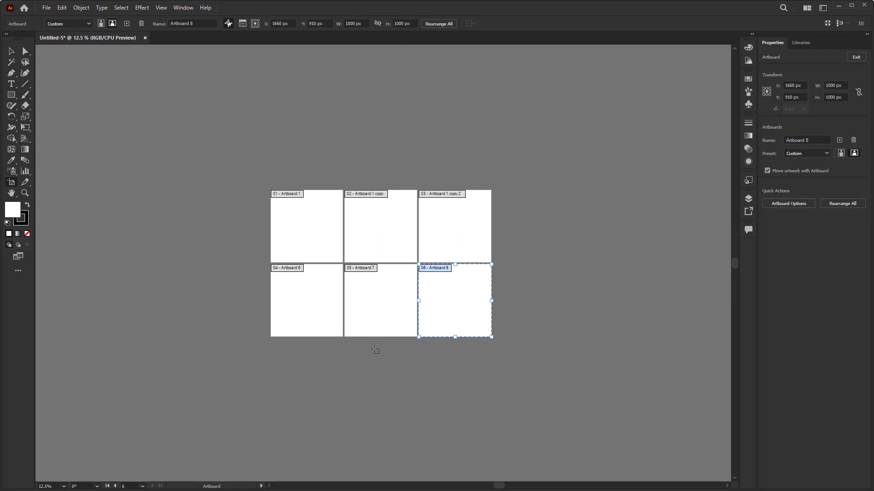
key("Escape")
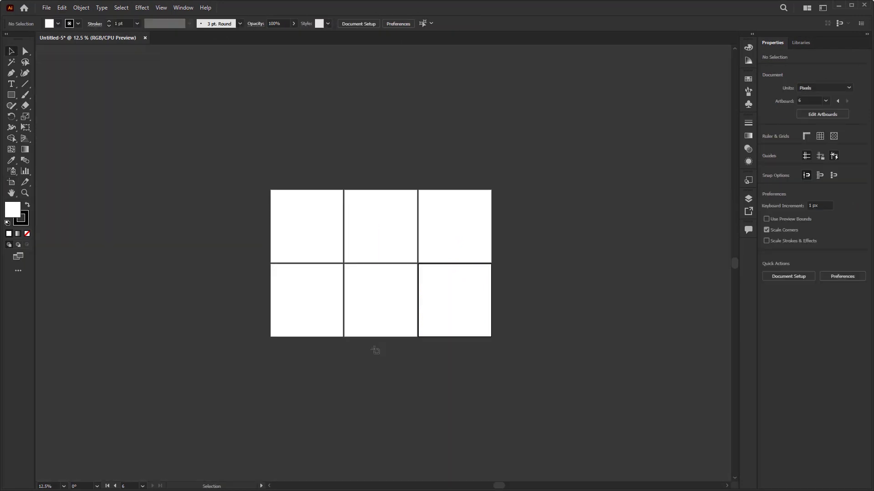